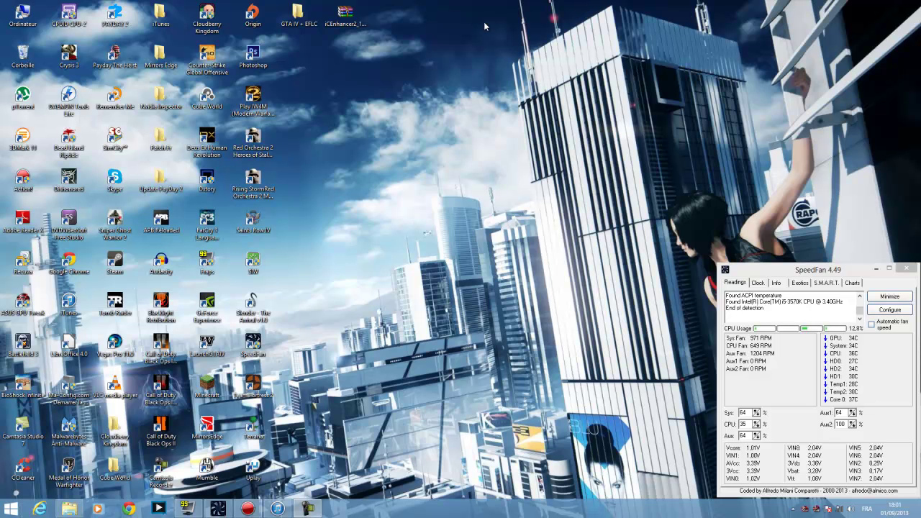
drag(415, 30, 23, 498)
click(405, 291)
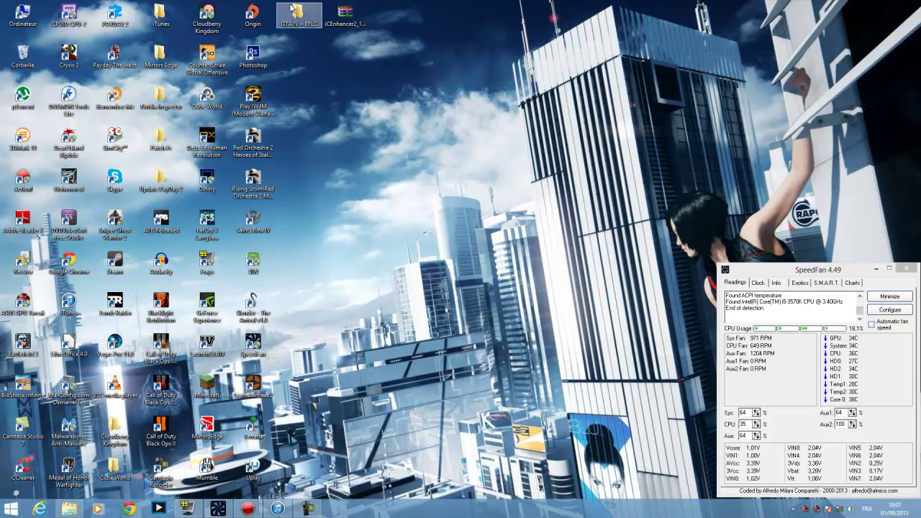
drag(382, 22, 7, 497)
drag(395, 21, 8, 496)
drag(427, 22, 419, 49)
drag(390, 12, 7, 489)
click(411, 169)
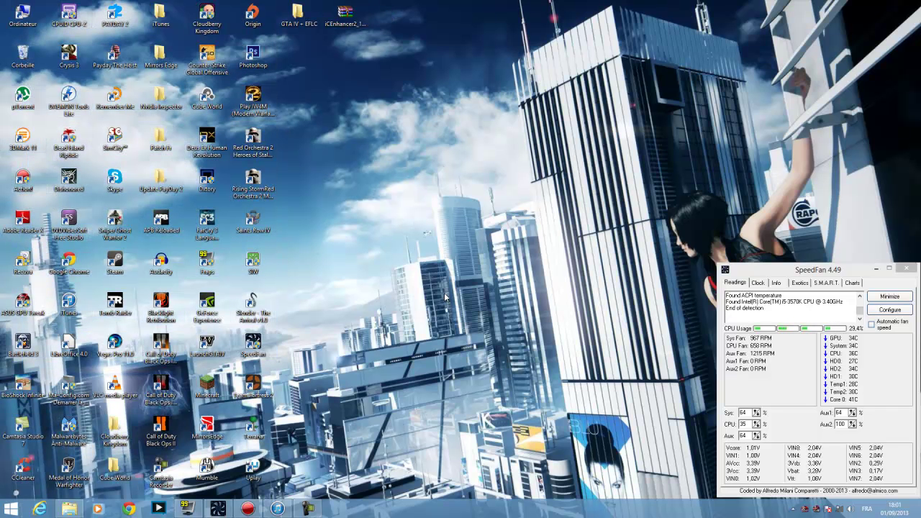
Step: Switch to iTunes and open the information of the song Berzerk by Eminem at its summary
mouse_move(278, 509)
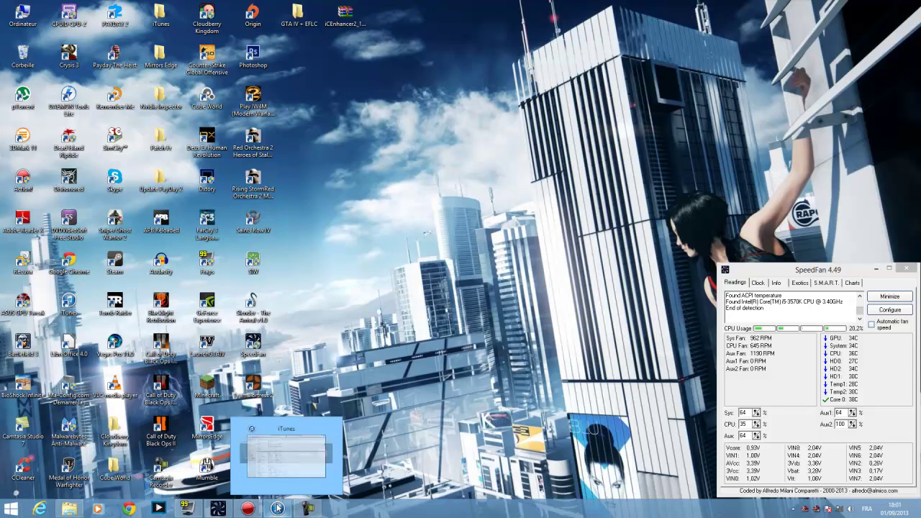
click(270, 510)
scroll(615, 202, down, 20)
scroll(582, 230, down, 20)
scroll(582, 236, down, 20)
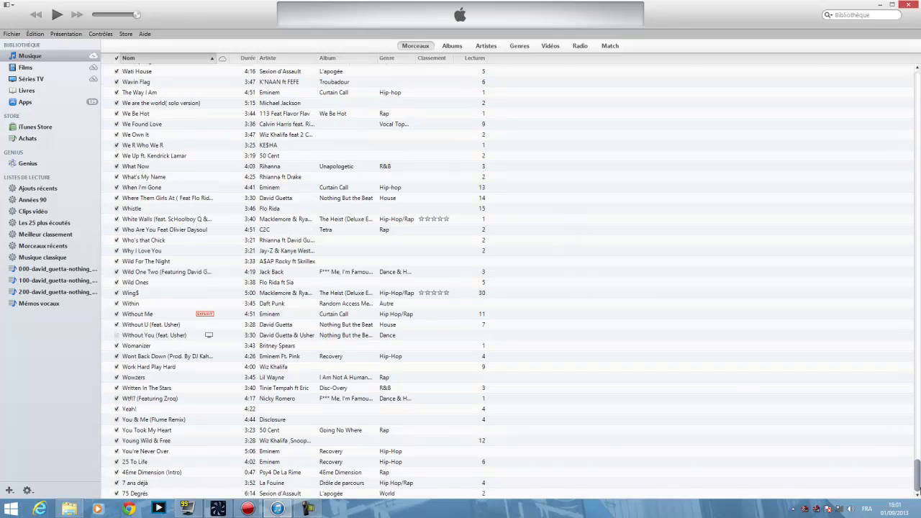
drag(916, 442, 908, 108)
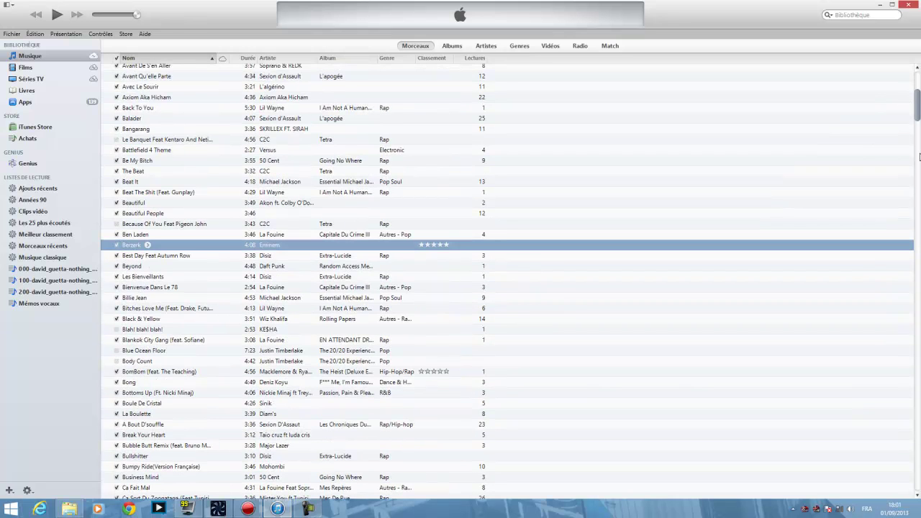
mouse_move(915, 101)
mouse_down()
mouse_move(918, 84)
mouse_move(915, 94)
mouse_up()
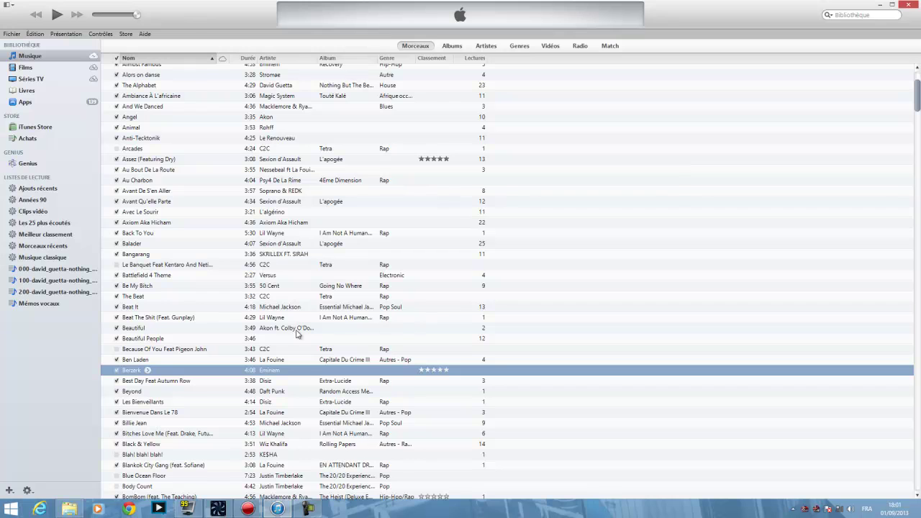
right_click(237, 371)
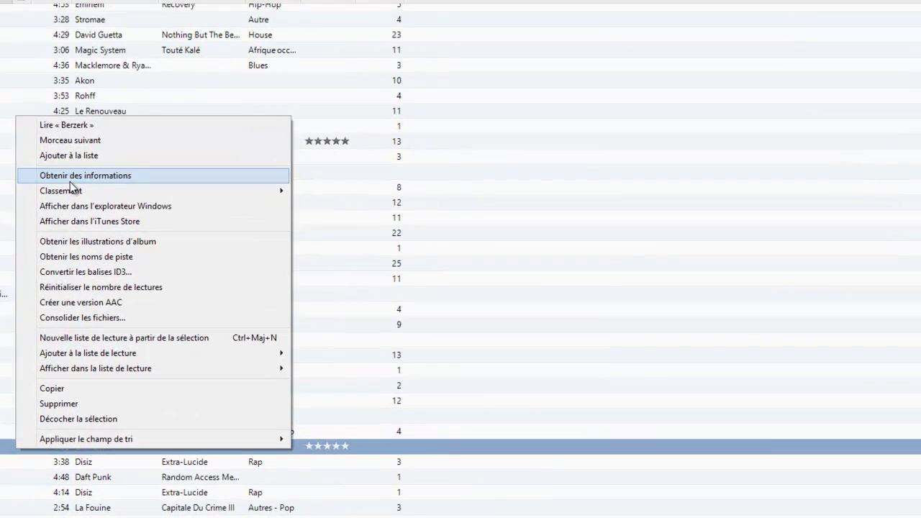
click(70, 179)
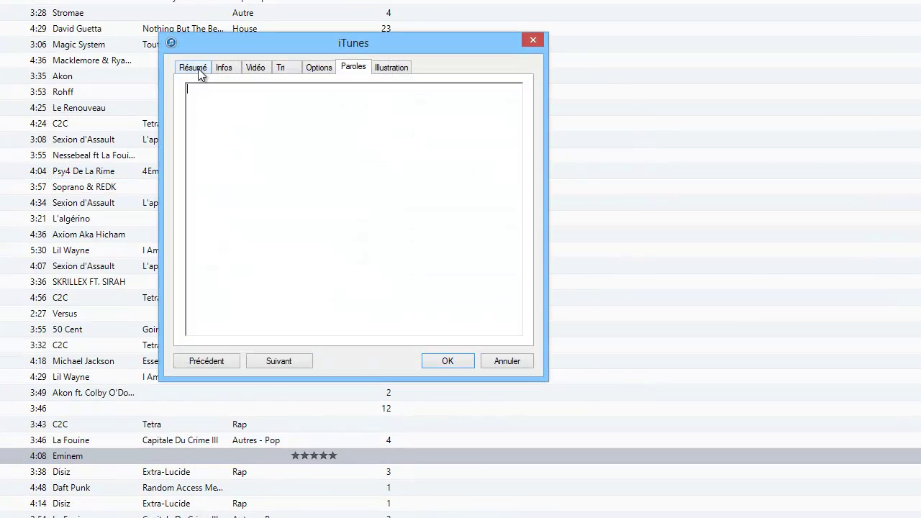
click(214, 75)
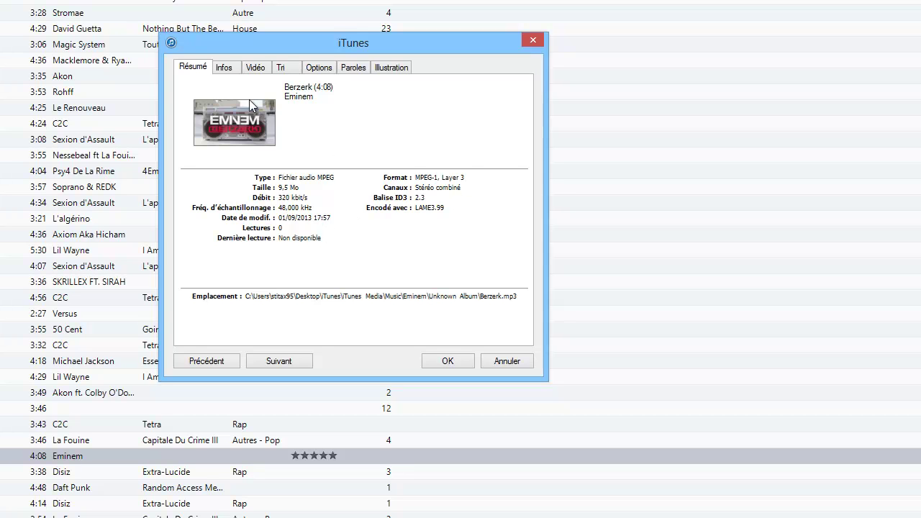
Step: Go through Berzerk's editable details, including its name, year, track number, composer and comments
click(225, 66)
click(284, 101)
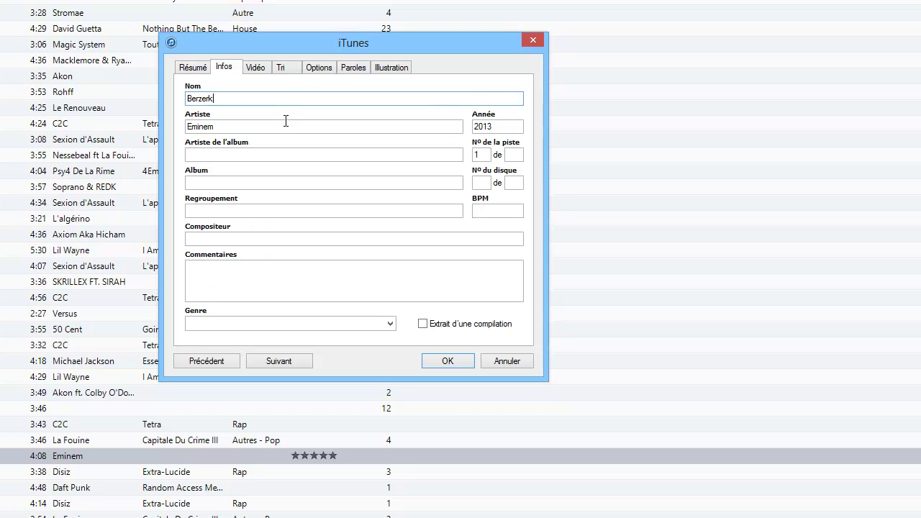
click(508, 128)
click(477, 155)
text(1)
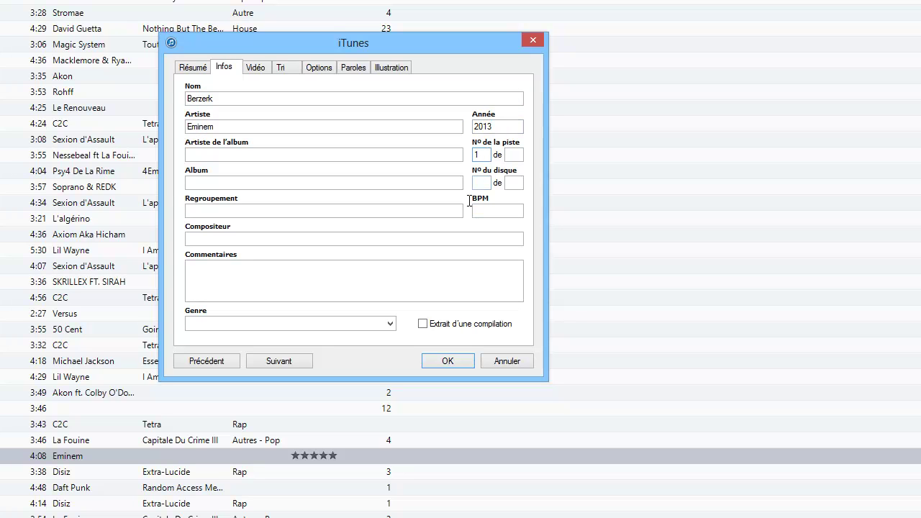
click(244, 242)
click(243, 280)
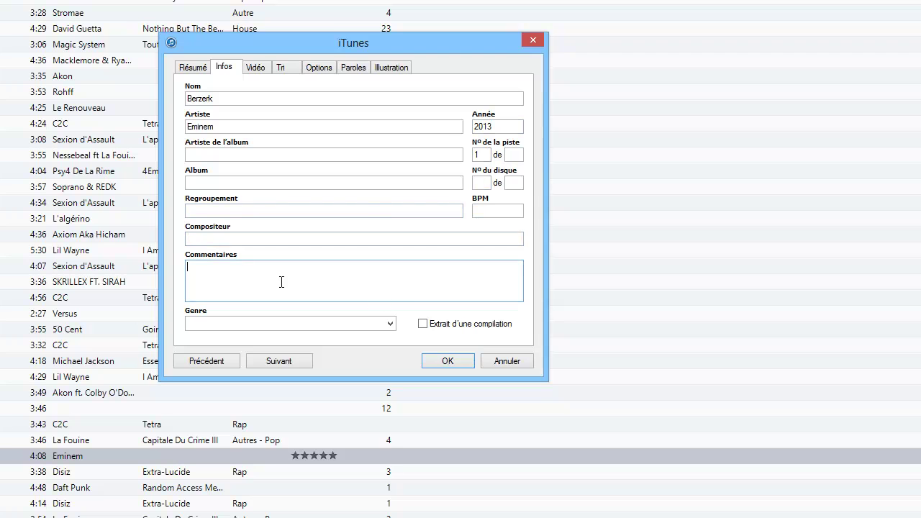
Step: Set Berzerk's genre to Rap/Hip-hop
click(390, 324)
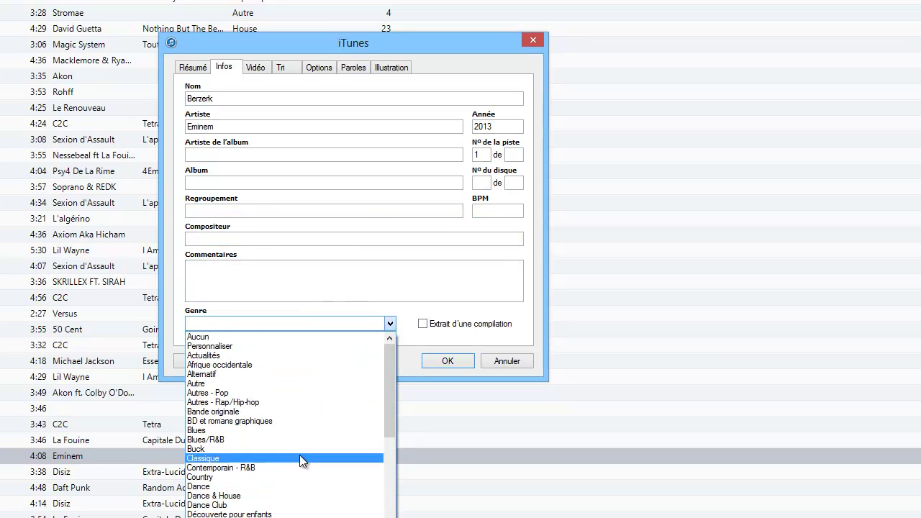
scroll(298, 475, down, 3)
scroll(296, 489, down, 10)
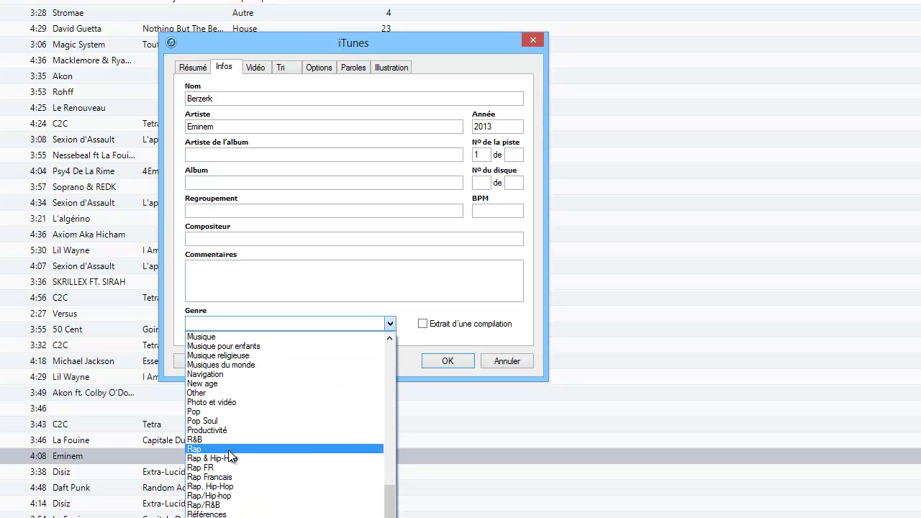
scroll(245, 476, down, 2)
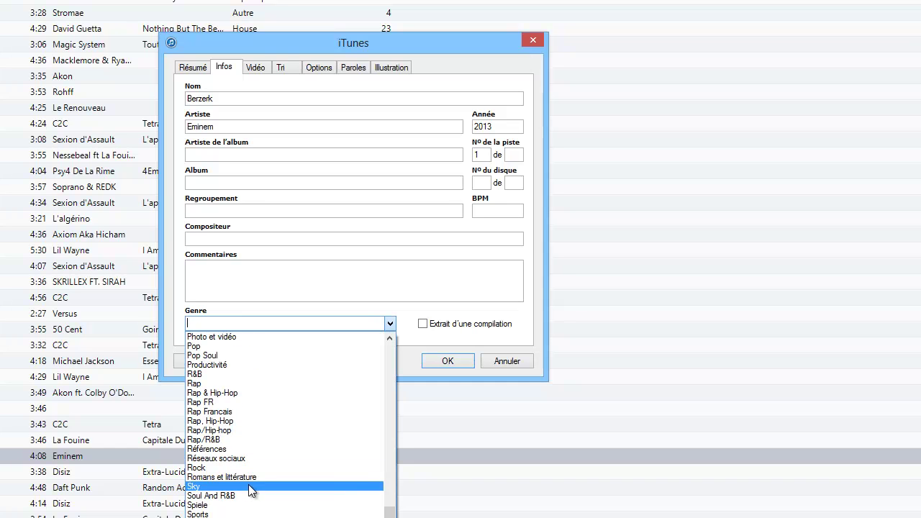
click(236, 429)
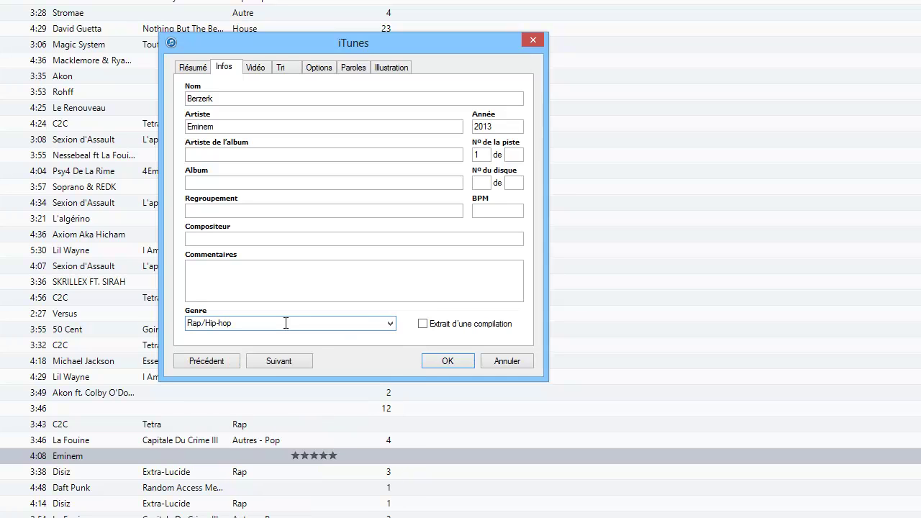
Step: Examine Berzerk's video, sorting, playback options, lyrics and artwork settings, including the equalizer preset and media type
click(248, 68)
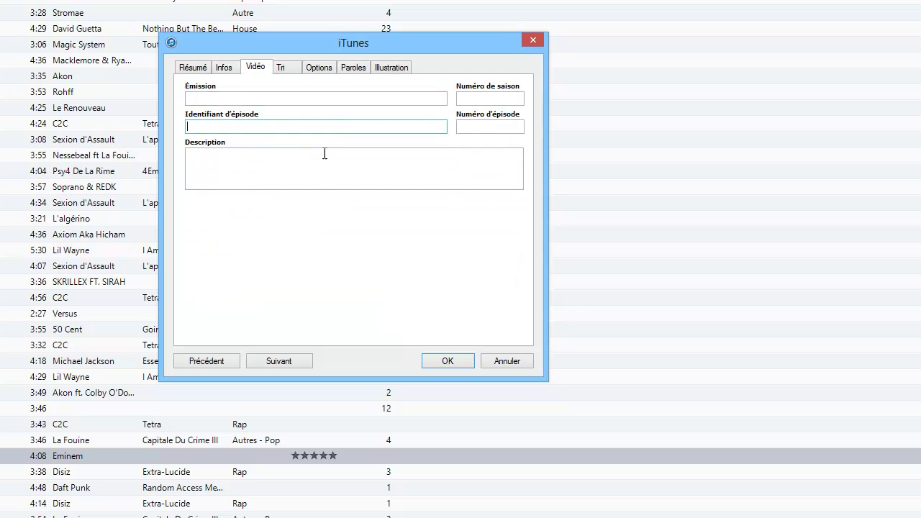
click(296, 69)
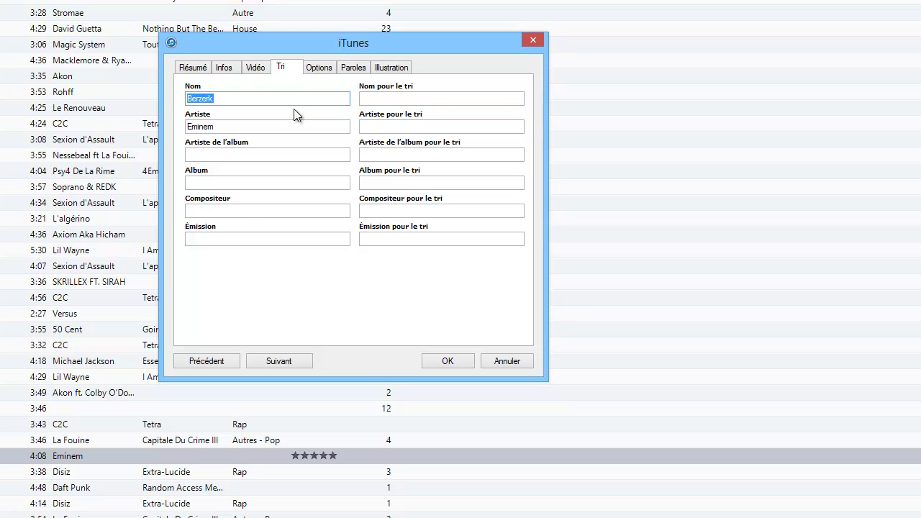
click(317, 65)
click(377, 130)
click(378, 130)
click(394, 155)
click(395, 154)
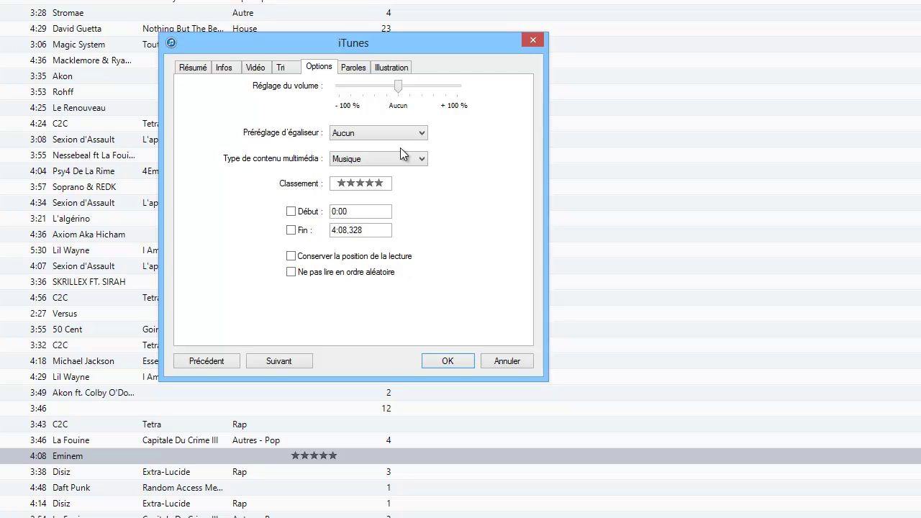
click(353, 66)
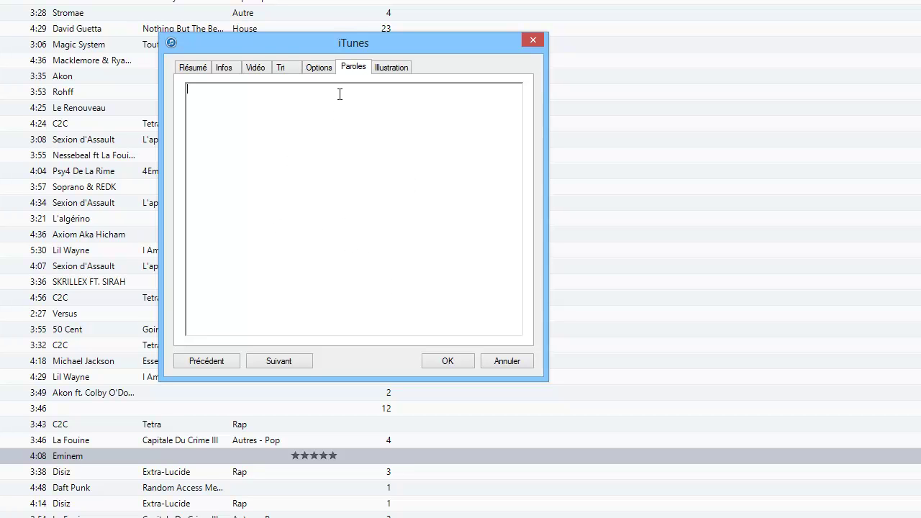
click(389, 68)
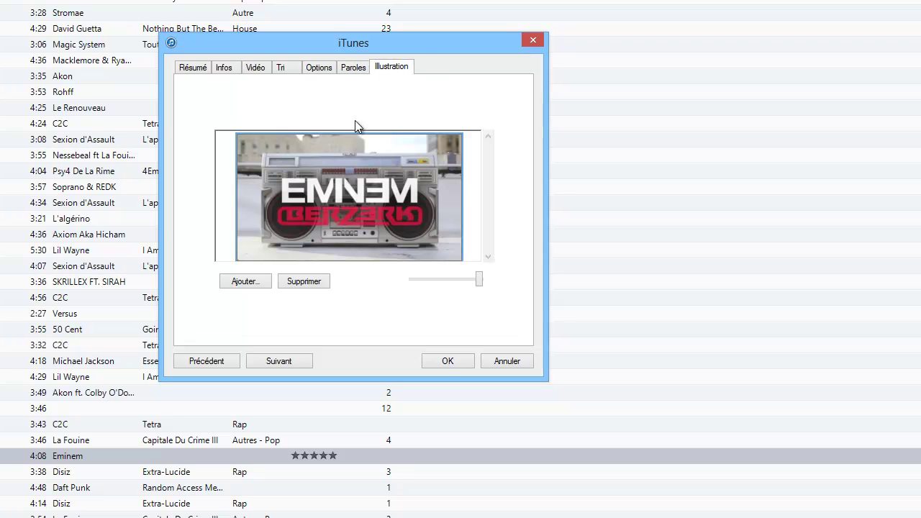
drag(477, 280, 505, 277)
click(259, 282)
click(596, 165)
click(678, 155)
click(758, 155)
click(693, 174)
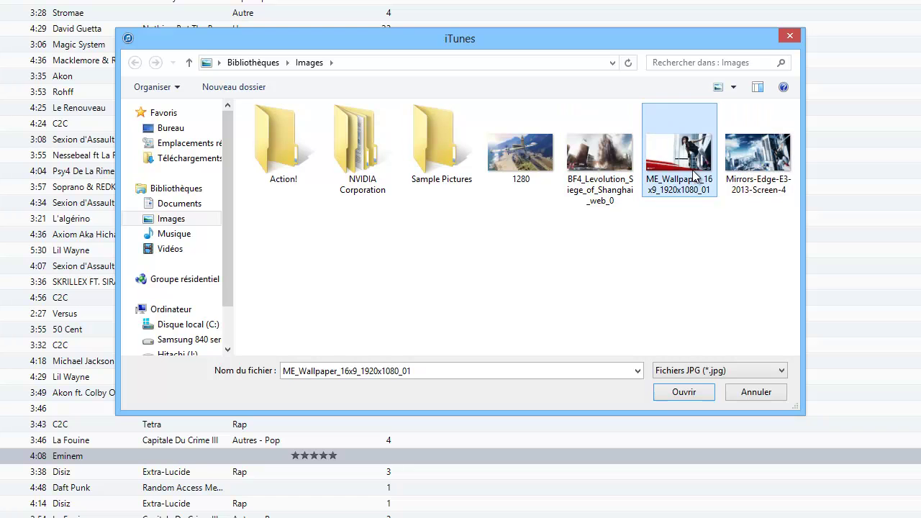
click(789, 41)
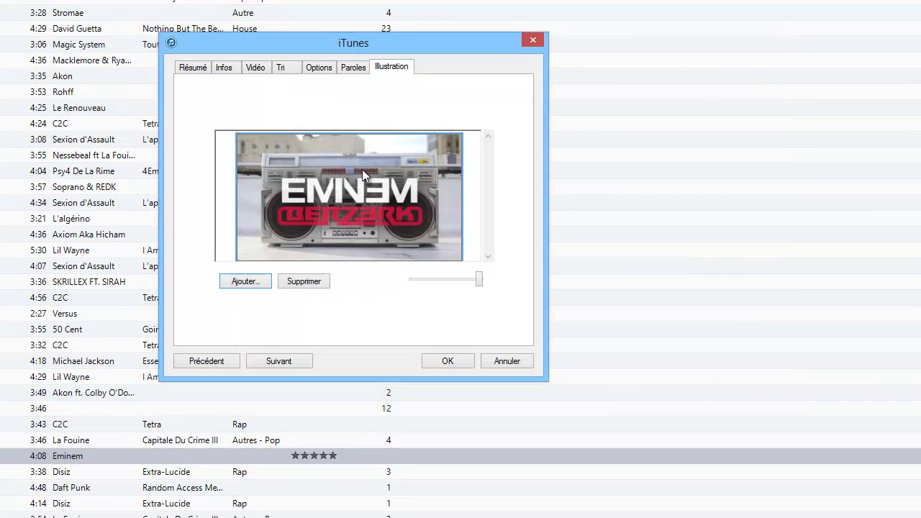
Step: Save the edited information of Berzerk
click(382, 197)
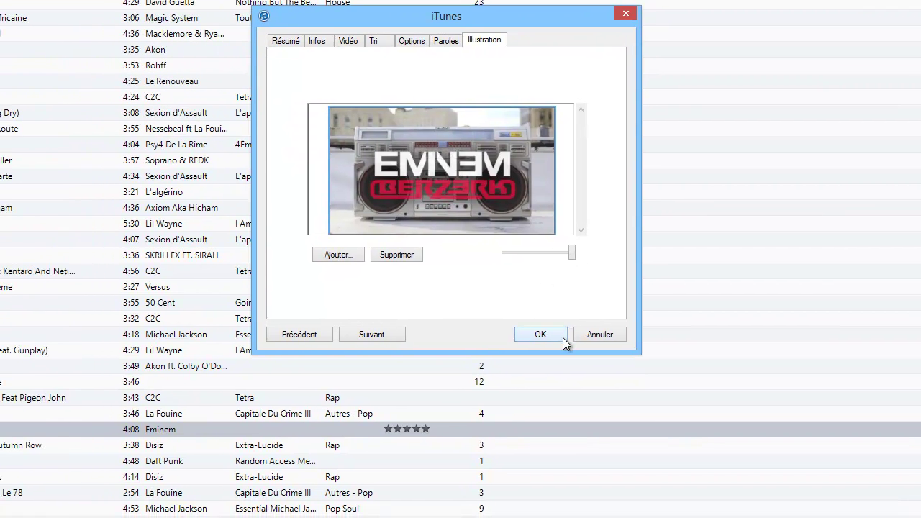
click(453, 360)
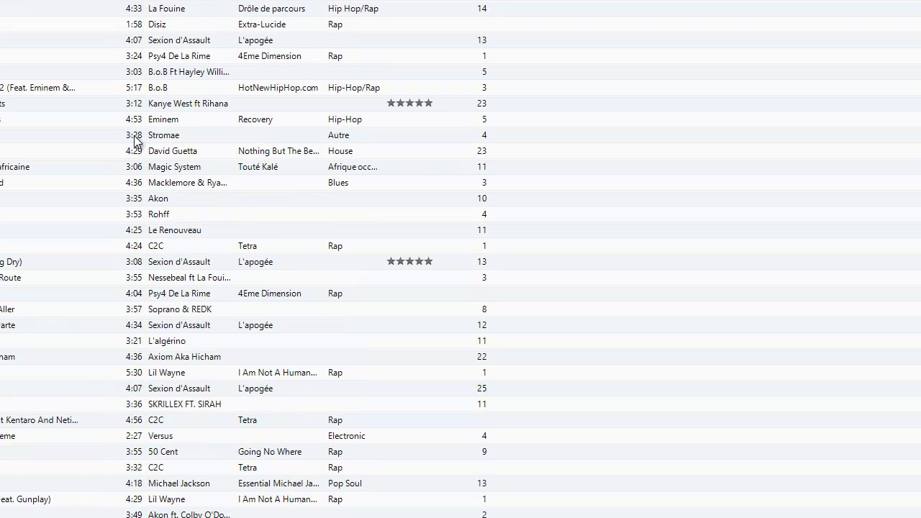
Step: Open the information of All Of The Lights and look through its artwork, lyrics, options, sorting and video details
right_click(14, 115)
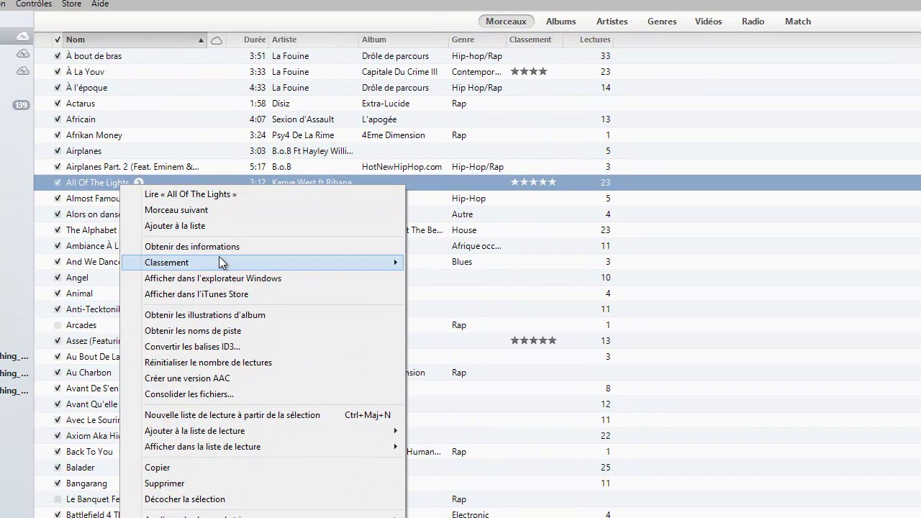
click(86, 177)
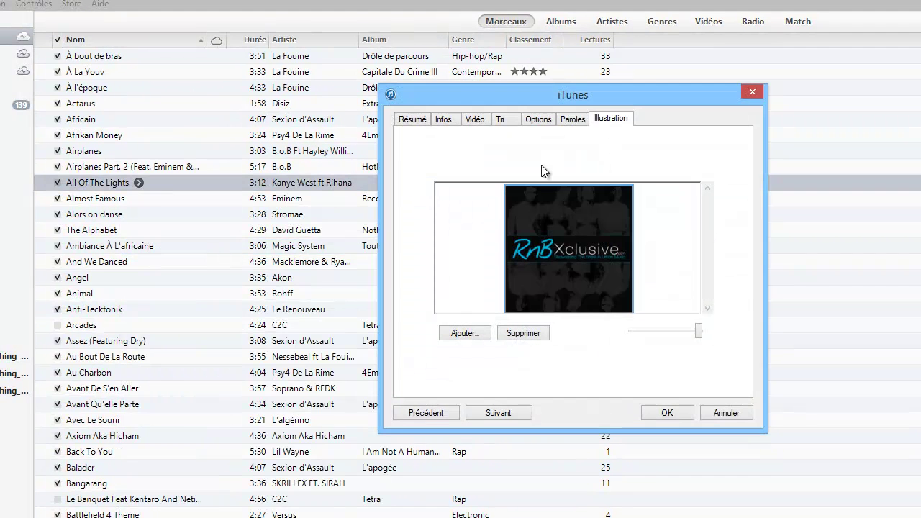
click(579, 118)
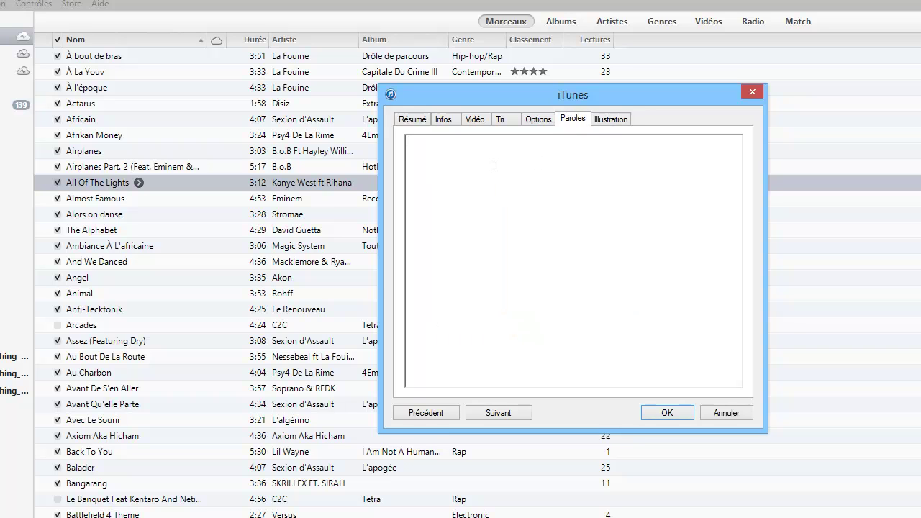
click(543, 122)
click(504, 121)
click(473, 119)
click(500, 121)
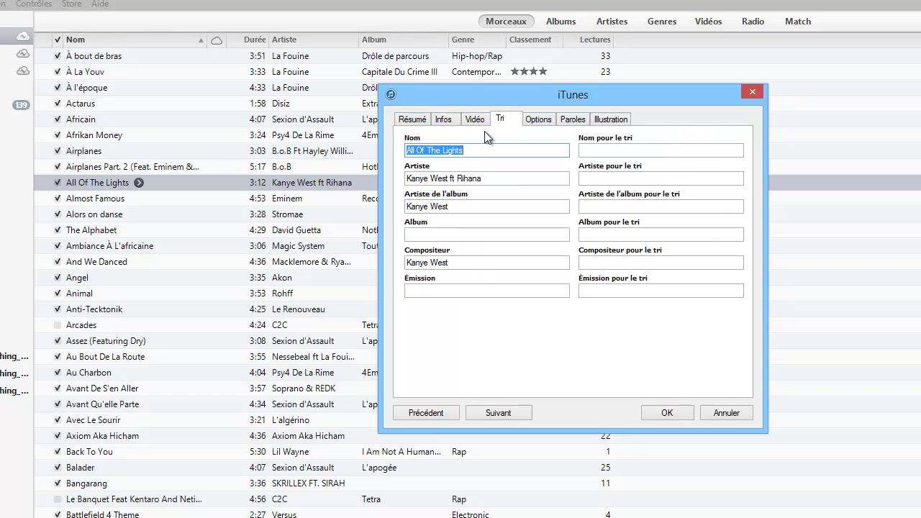
click(475, 120)
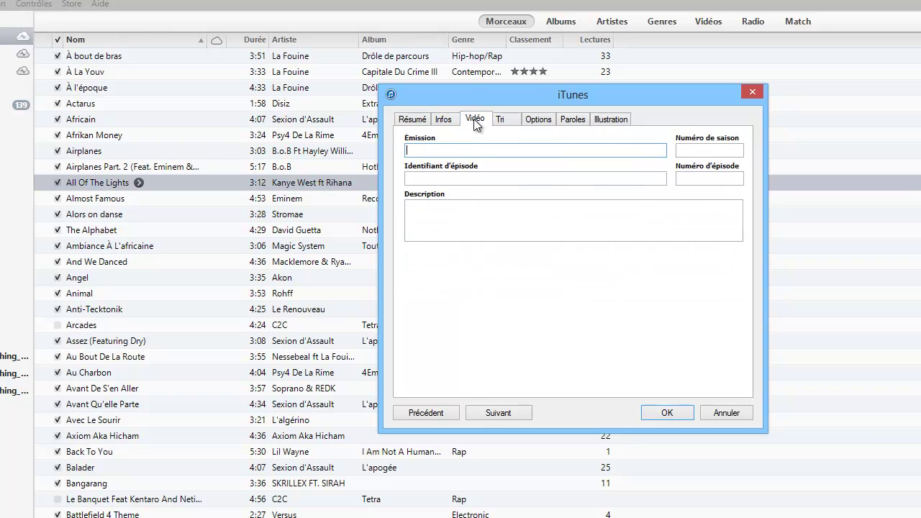
Step: Clear the whole comments text of All Of The Lights, check its summary and save the changes
click(443, 119)
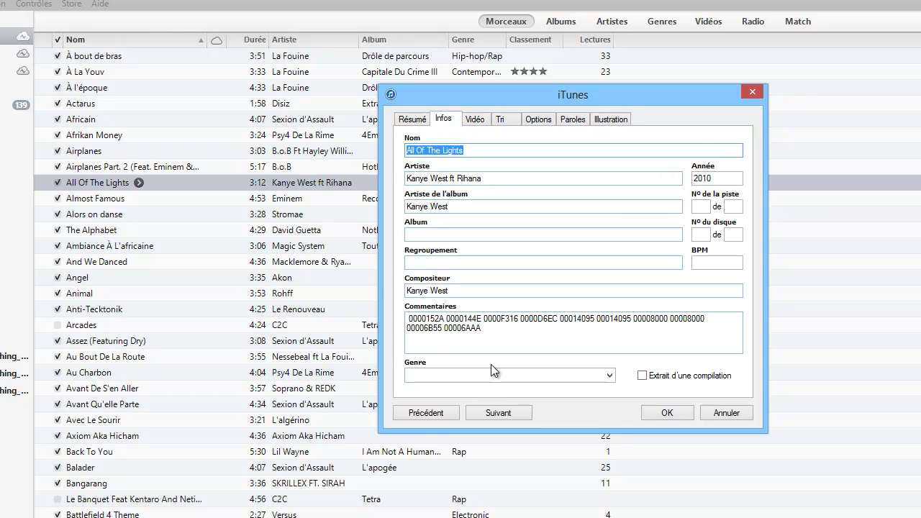
drag(483, 318, 407, 319)
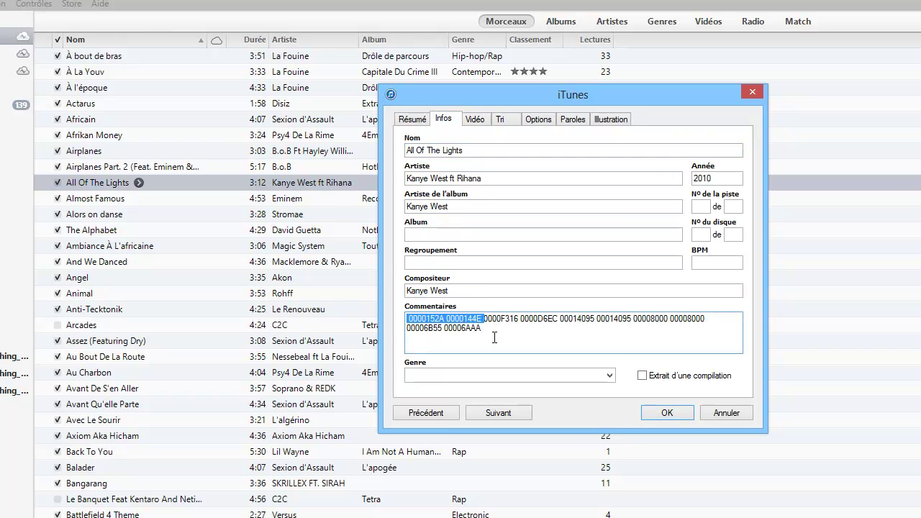
key(ctrl+a)
key(Delete)
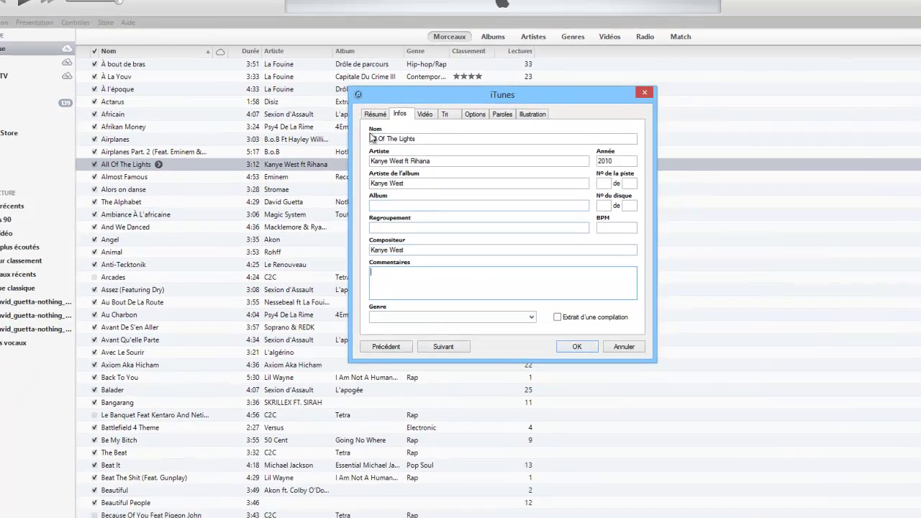
click(412, 119)
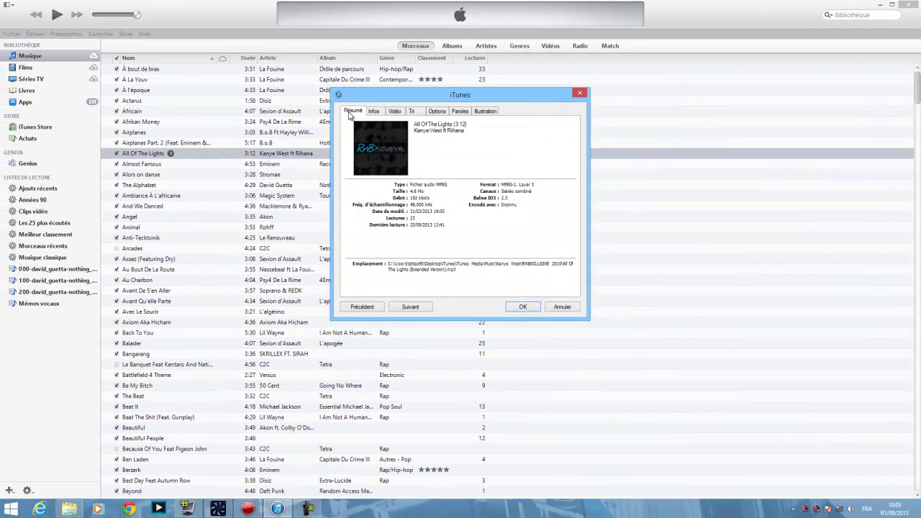
click(523, 306)
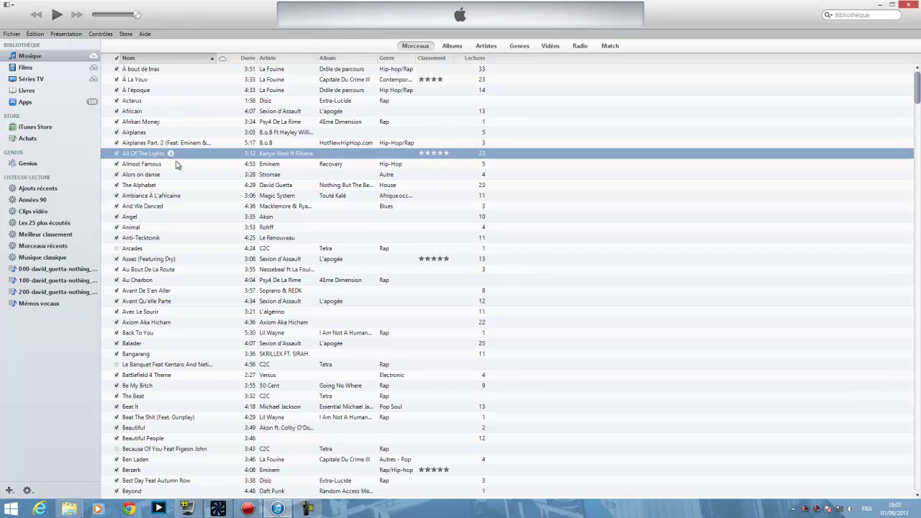
Step: Browse the music library for the song Ca Sort Du Zoogataga (Feat Tunisiano)
scroll(201, 267, down, 3)
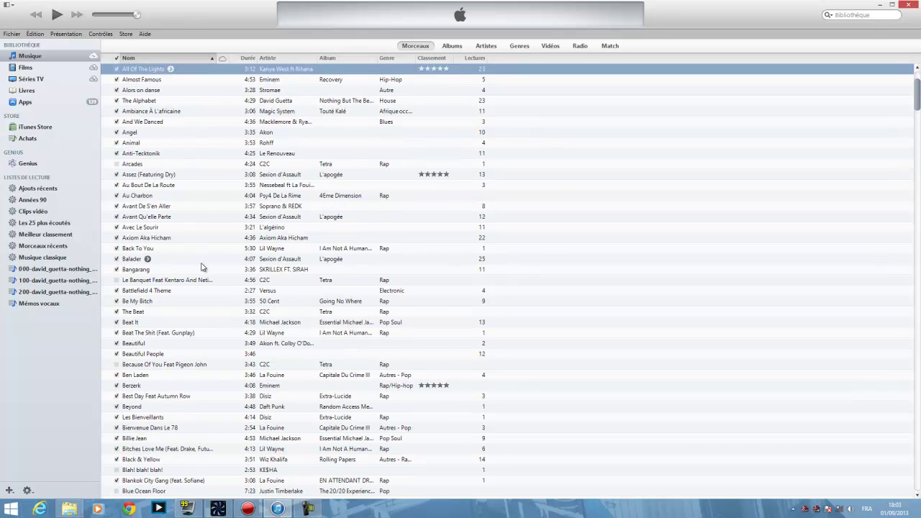
scroll(205, 263, down, 9)
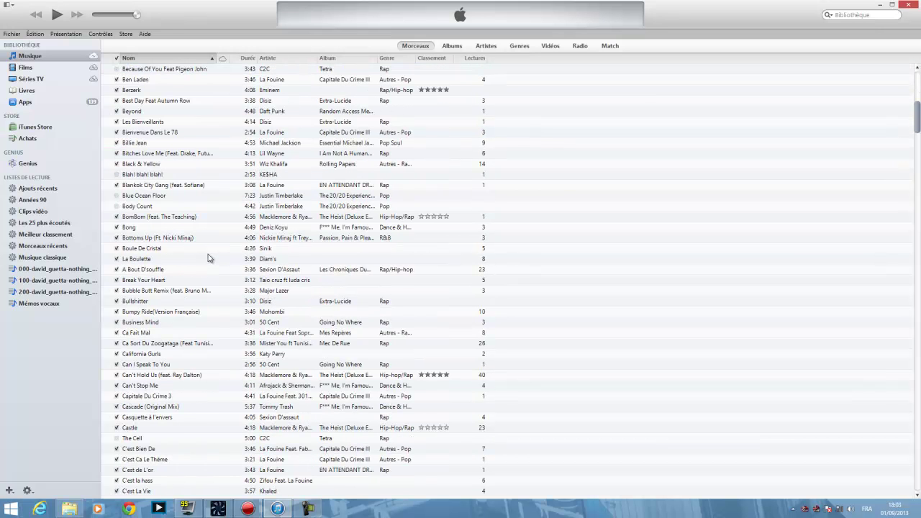
scroll(148, 201, up, 12)
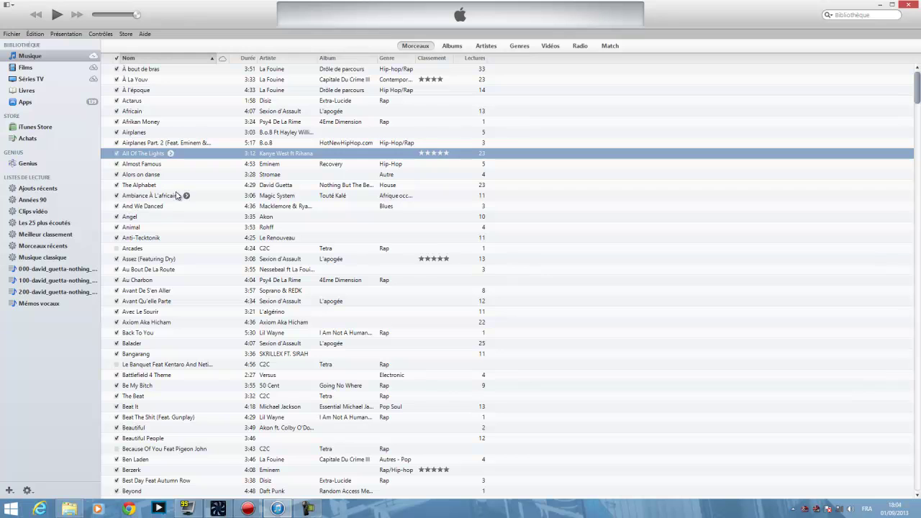
scroll(179, 195, down, 18)
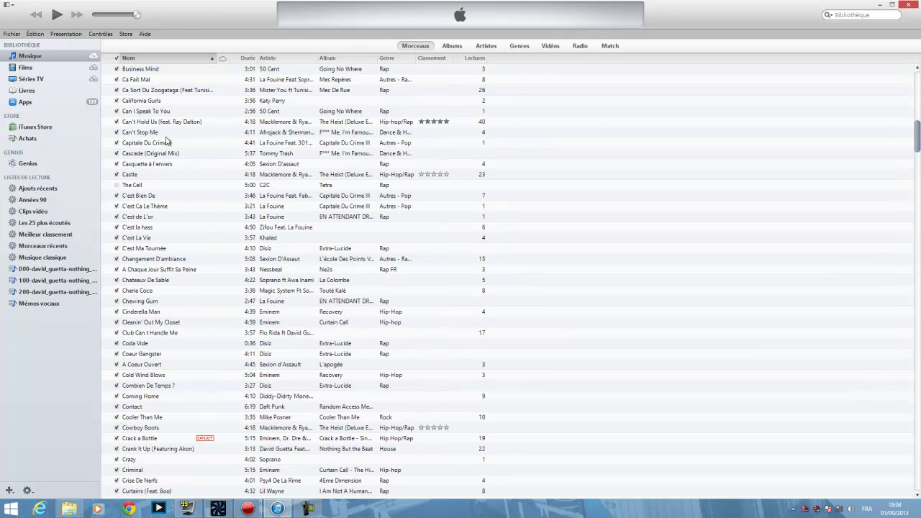
right_click(159, 93)
click(208, 178)
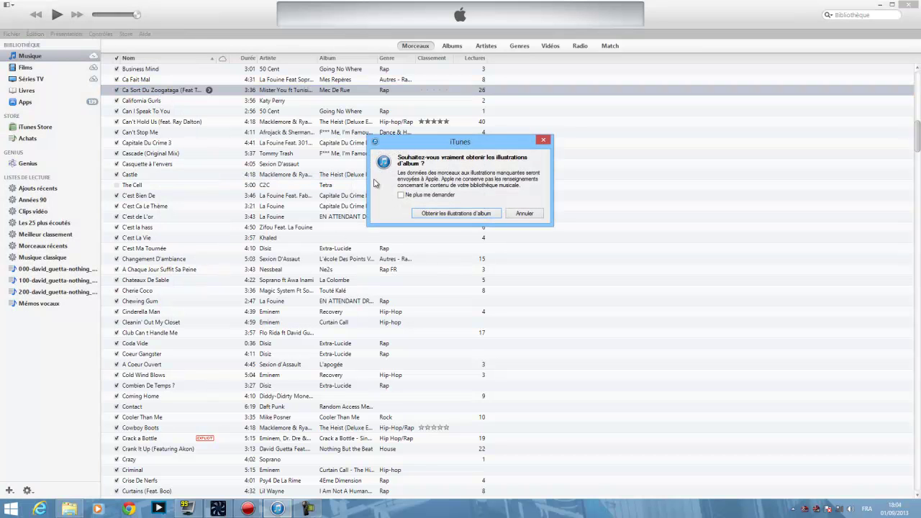
click(543, 139)
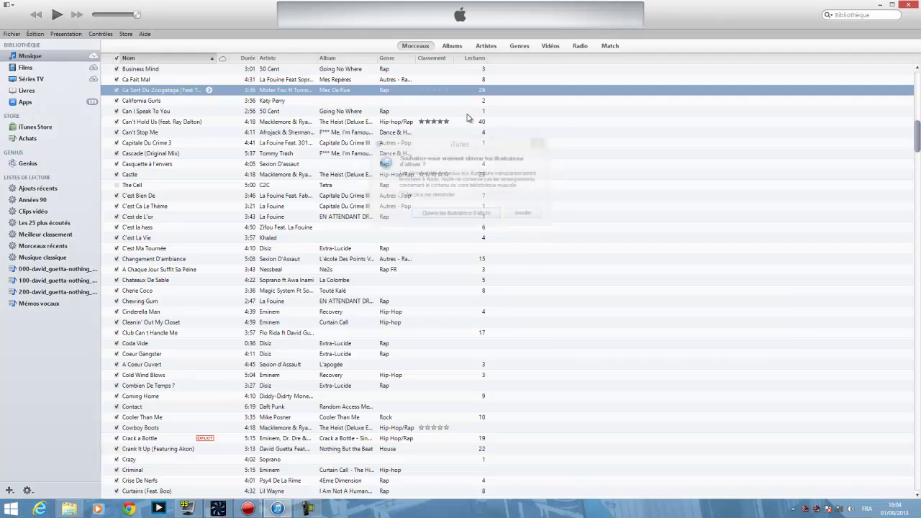
Step: Open the information of Ca Sort Du Zoogataga (Feat Tunisiano) and clear its whole comments text
right_click(171, 95)
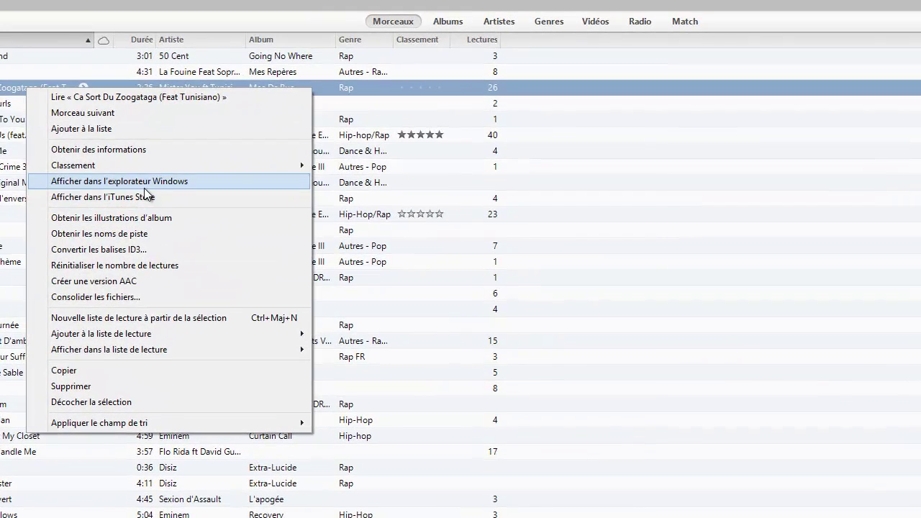
click(121, 148)
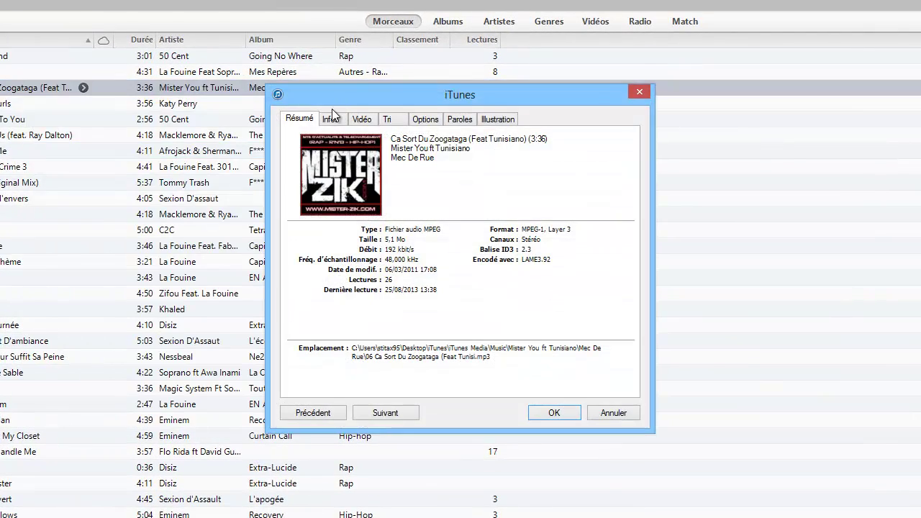
click(332, 118)
drag(400, 318, 196, 308)
key(Delete)
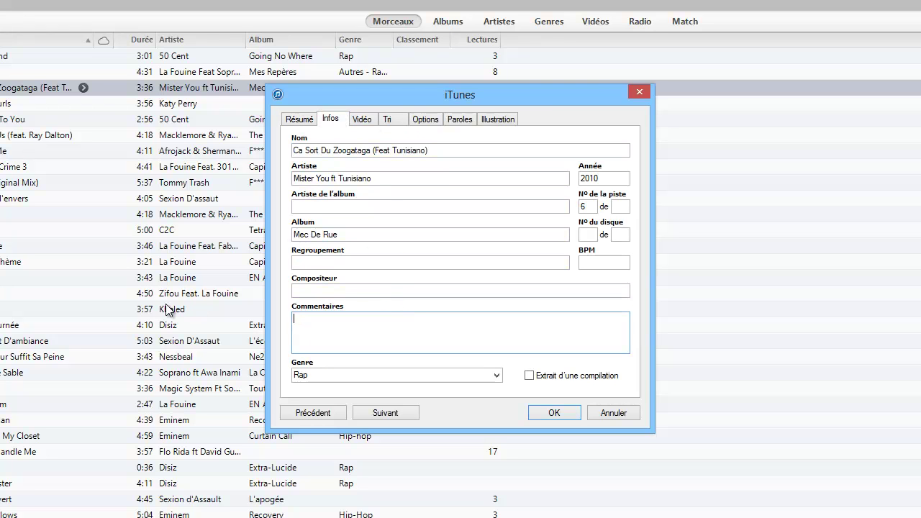
Step: Check the video, sorting, options, lyrics and artwork details of Ca Sort Du Zoogataga and save the changes
click(367, 120)
click(388, 120)
click(425, 119)
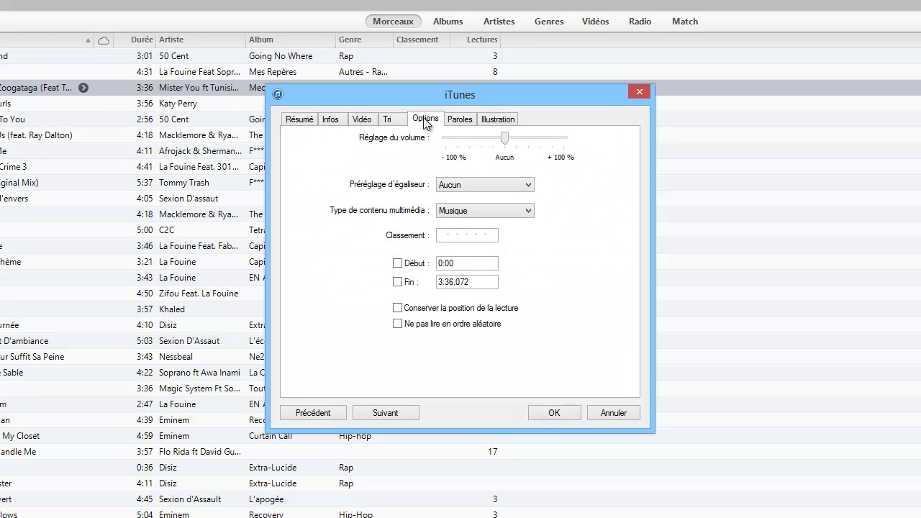
click(396, 123)
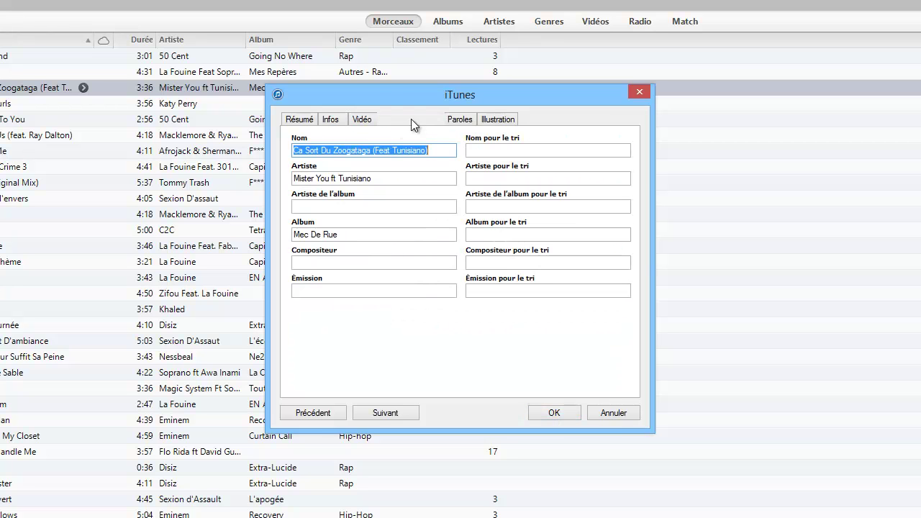
click(425, 120)
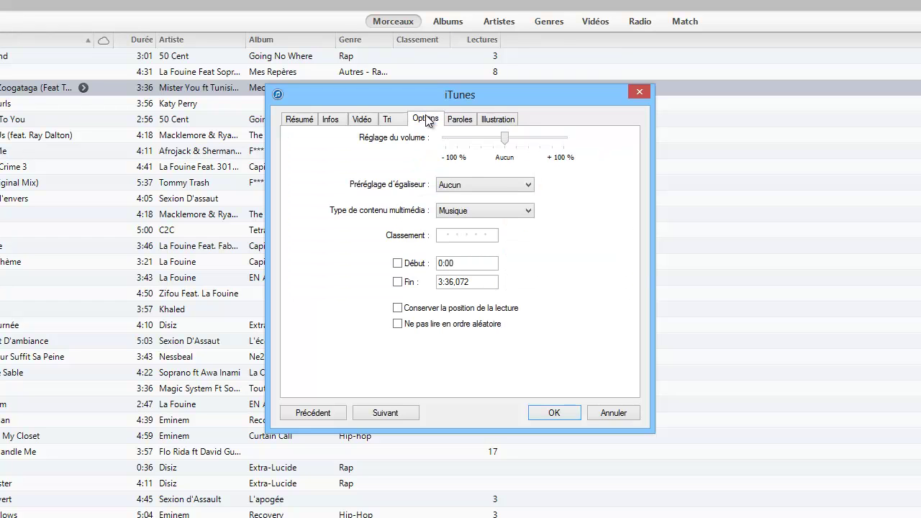
click(472, 121)
click(493, 123)
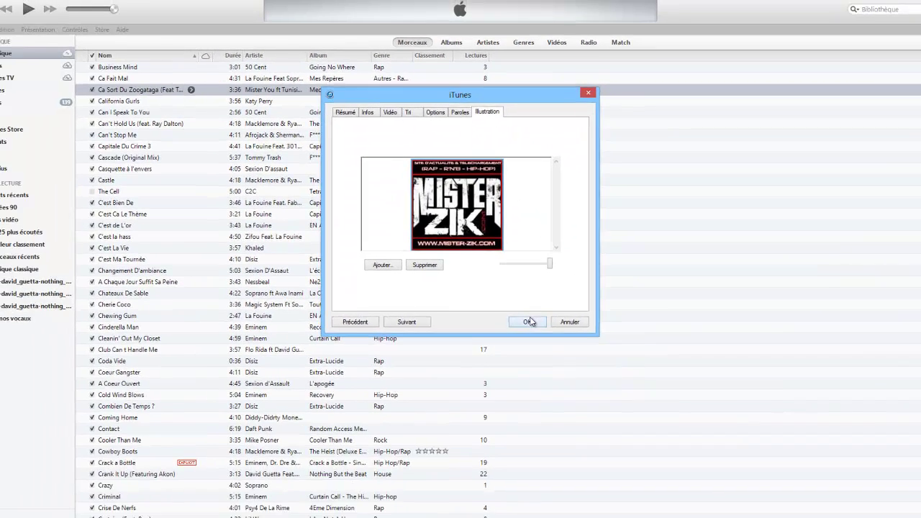
click(554, 412)
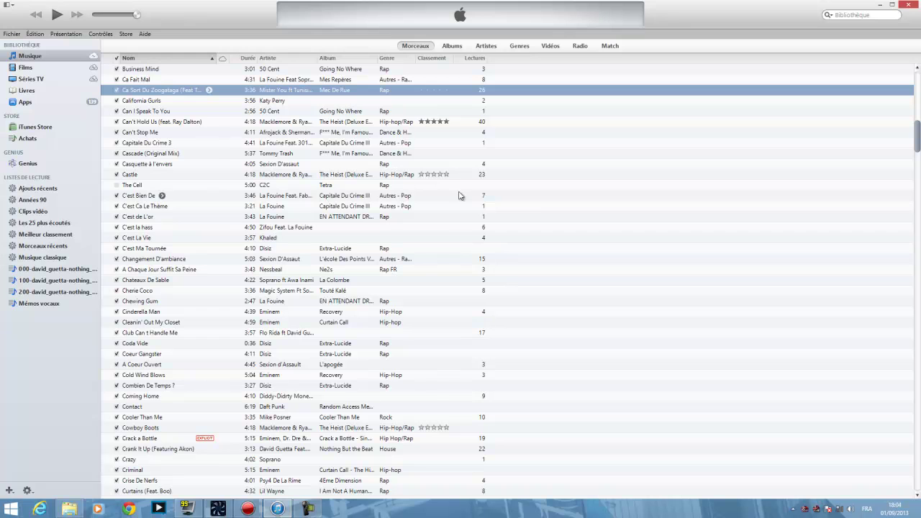
Step: Reopen the information of Berzerk, review its summary, general info, video, sorting, options, lyrics and artwork, and close it with confirmation
scroll(519, 241, up, 15)
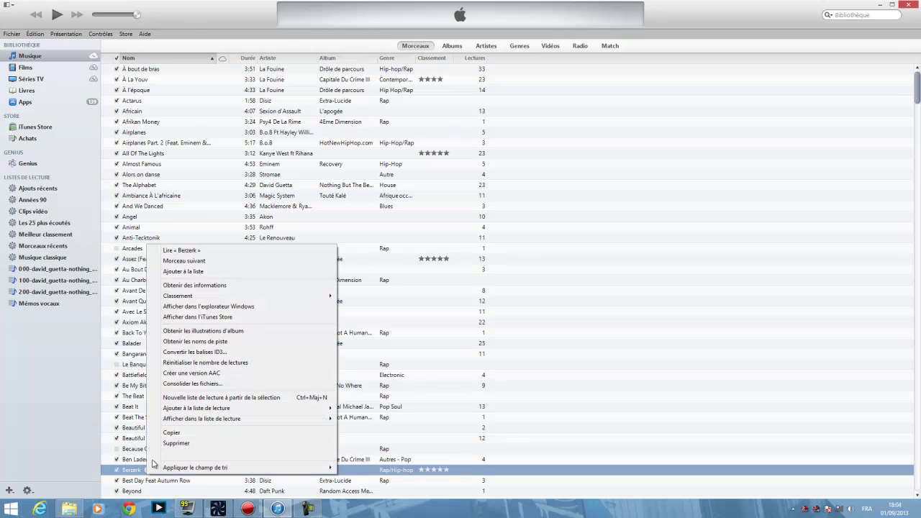
click(202, 287)
click(395, 115)
click(354, 111)
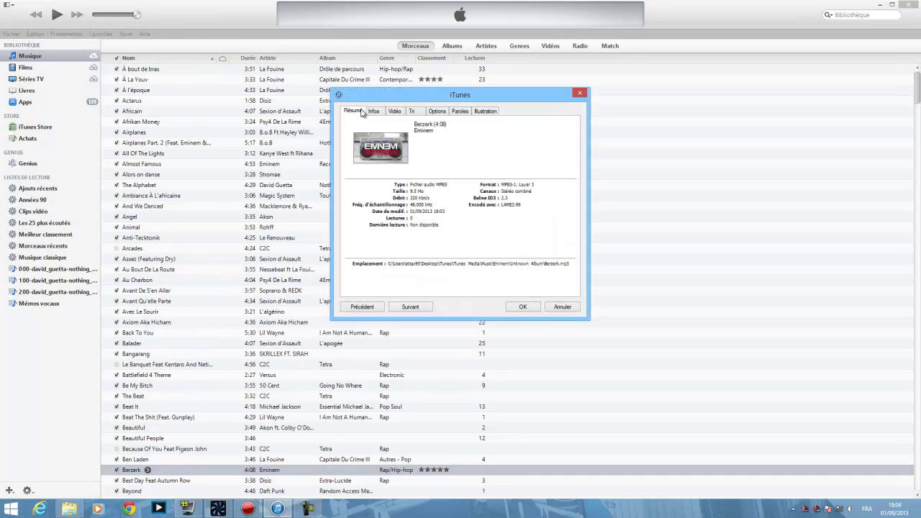
click(373, 111)
click(394, 111)
click(413, 112)
click(434, 113)
click(461, 113)
click(485, 113)
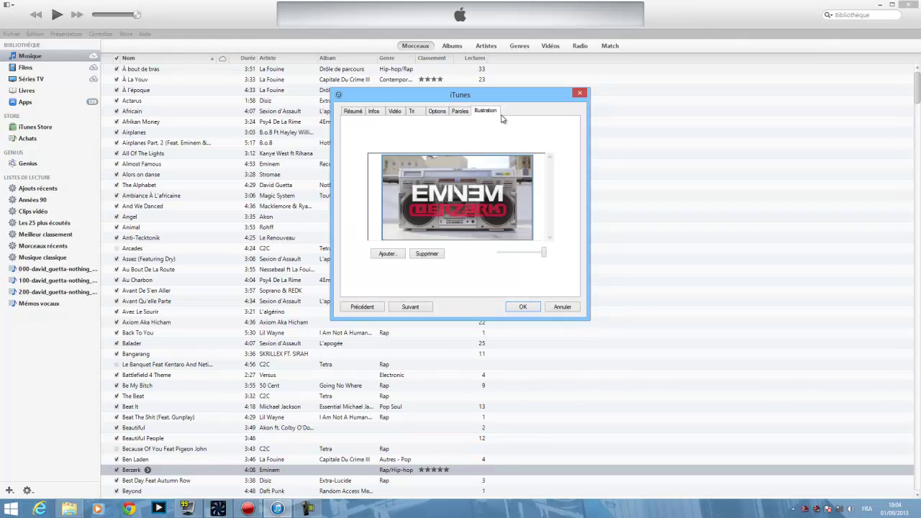
click(524, 307)
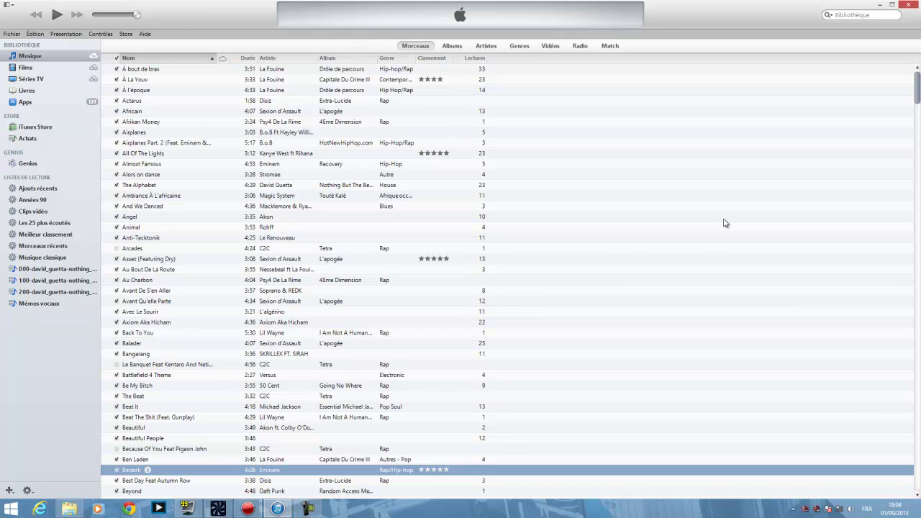